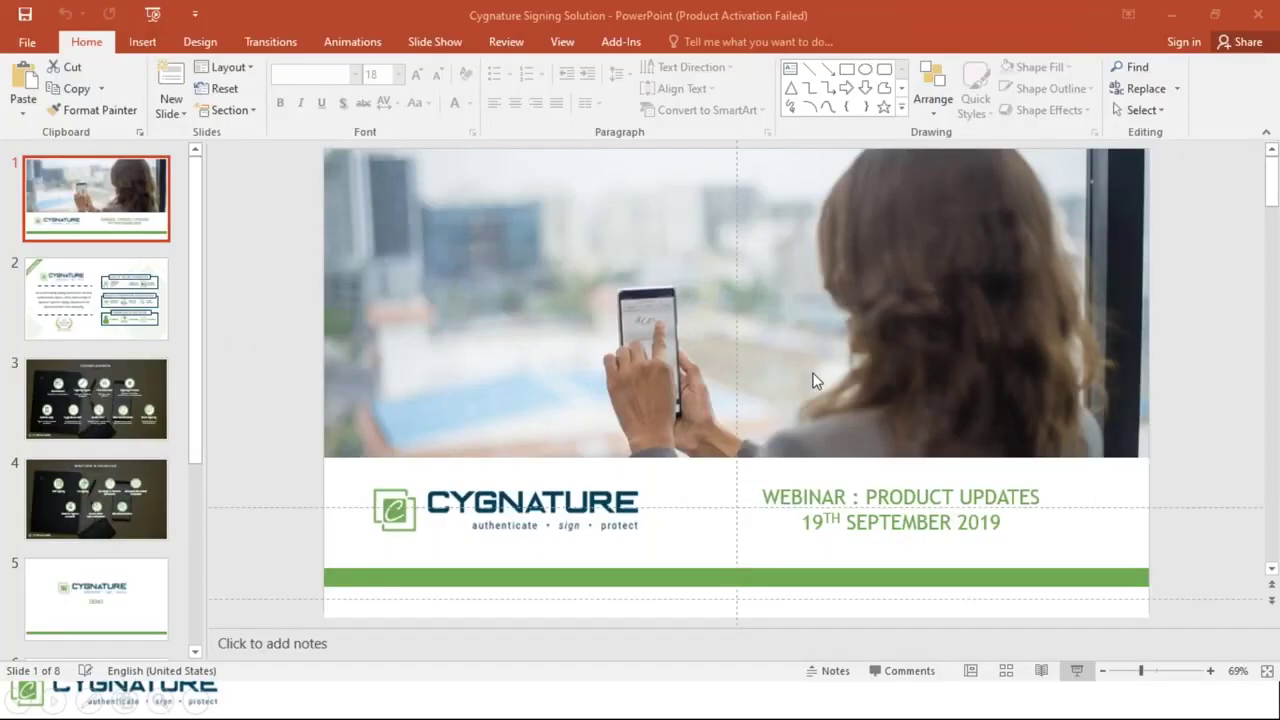
- Upload SOW_Sample.pdf from Desktop > Webinar_190919 through Choose File on the Cygnature dashboard
mouse_move(528, 700)
click(481, 628)
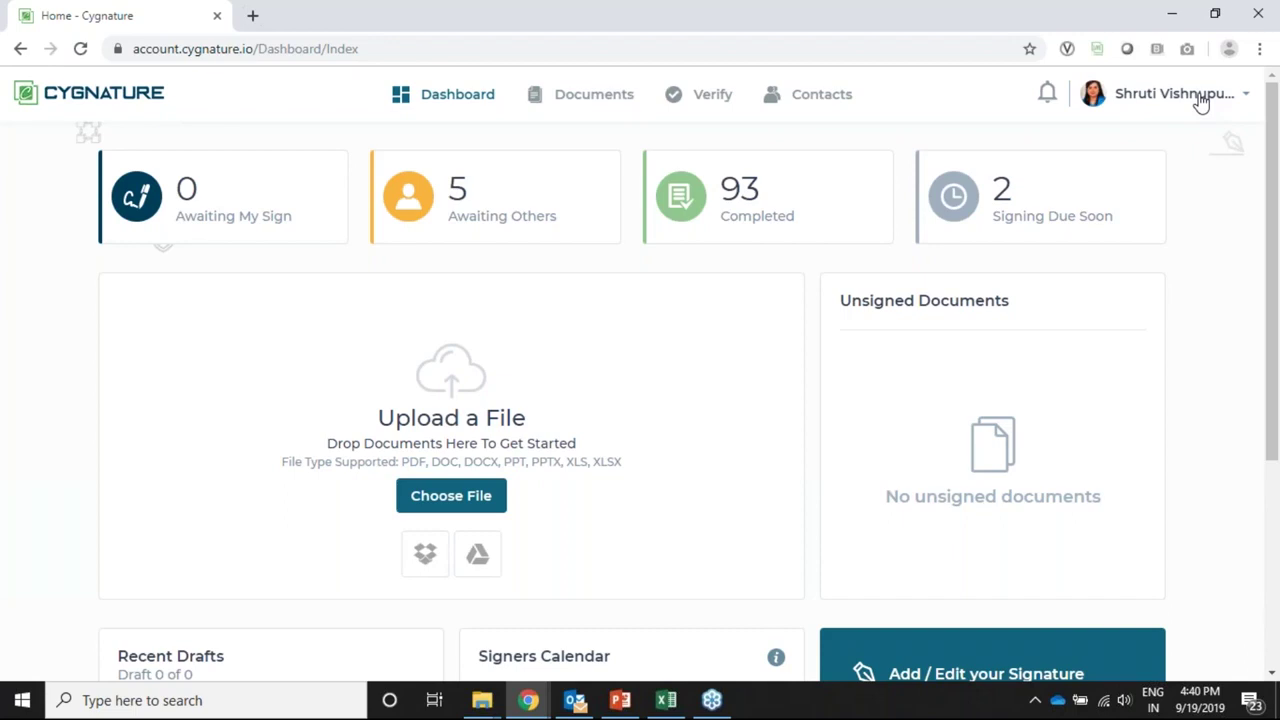
click(451, 495)
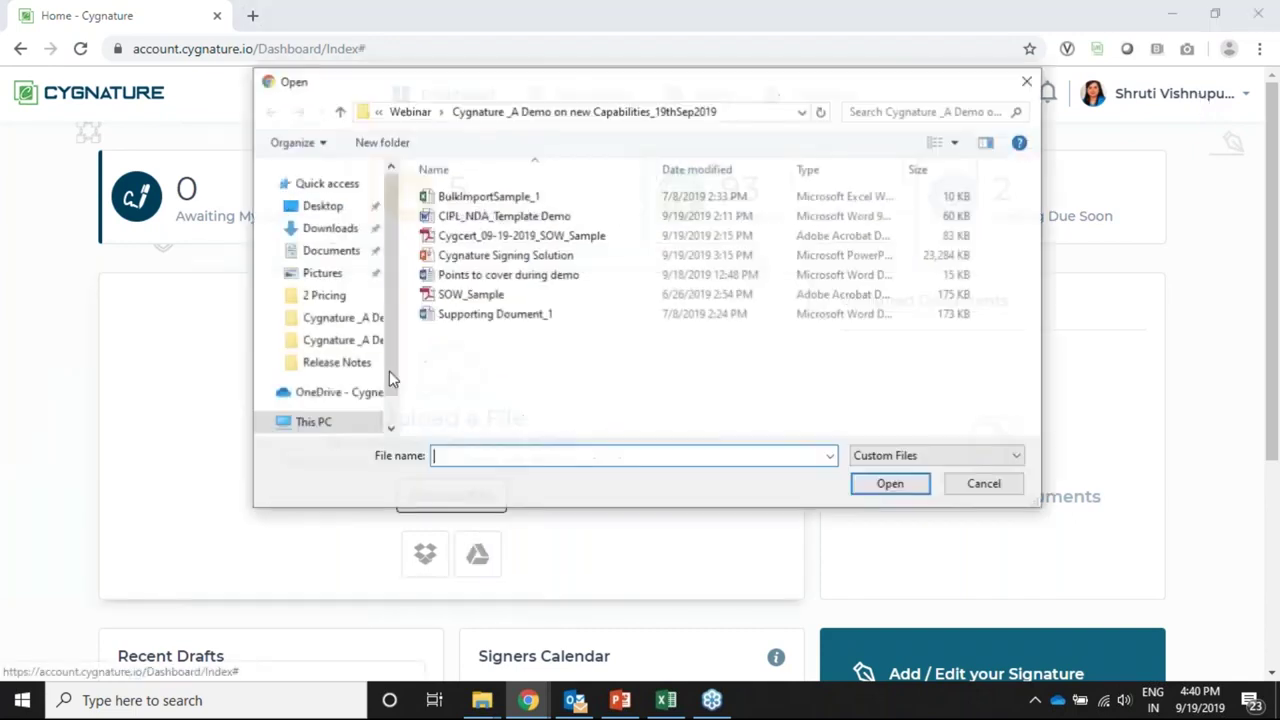
click(335, 226)
click(335, 207)
double_click(583, 245)
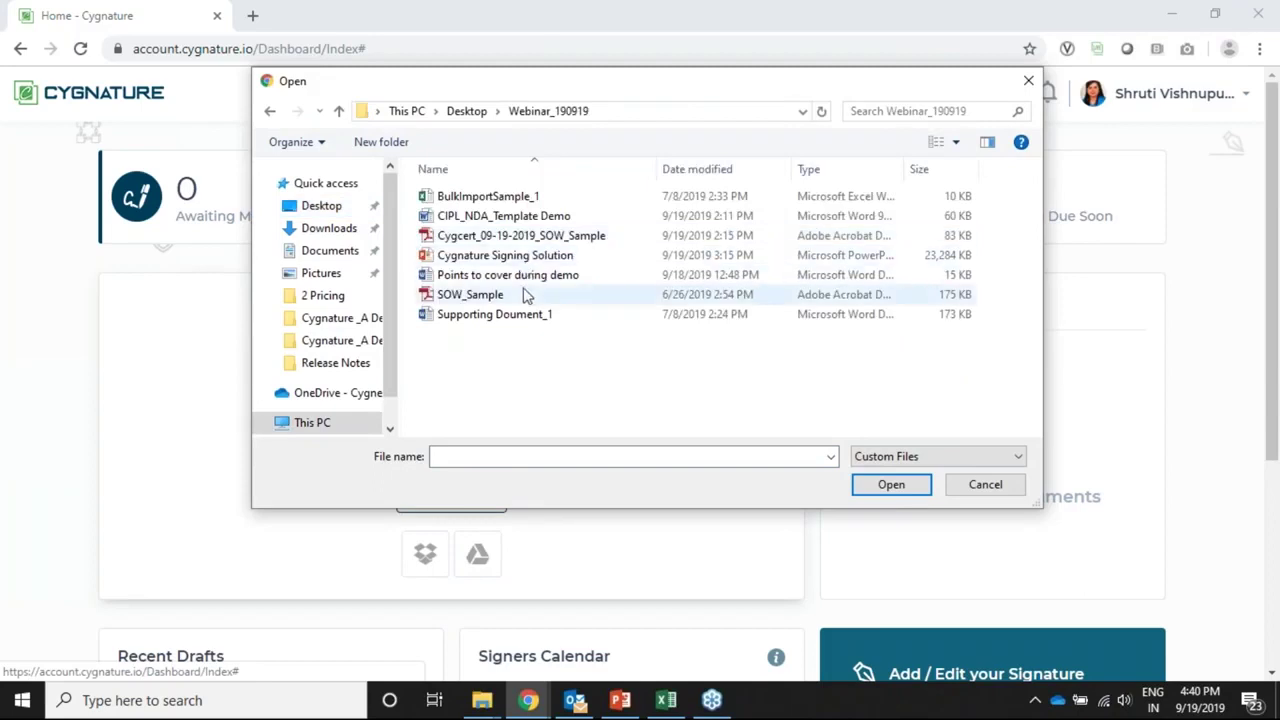
click(526, 296)
click(906, 498)
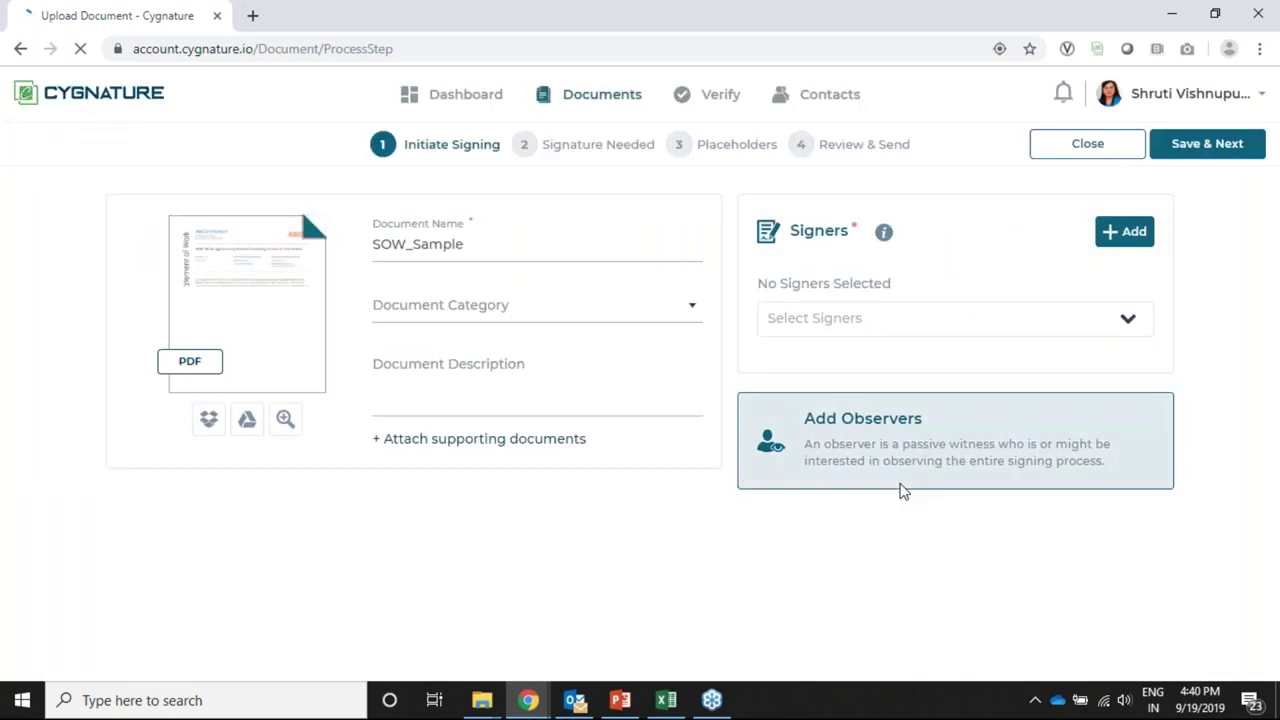
- Set the document category to Statement of Work and the description to 'Sample SOW'
click(585, 305)
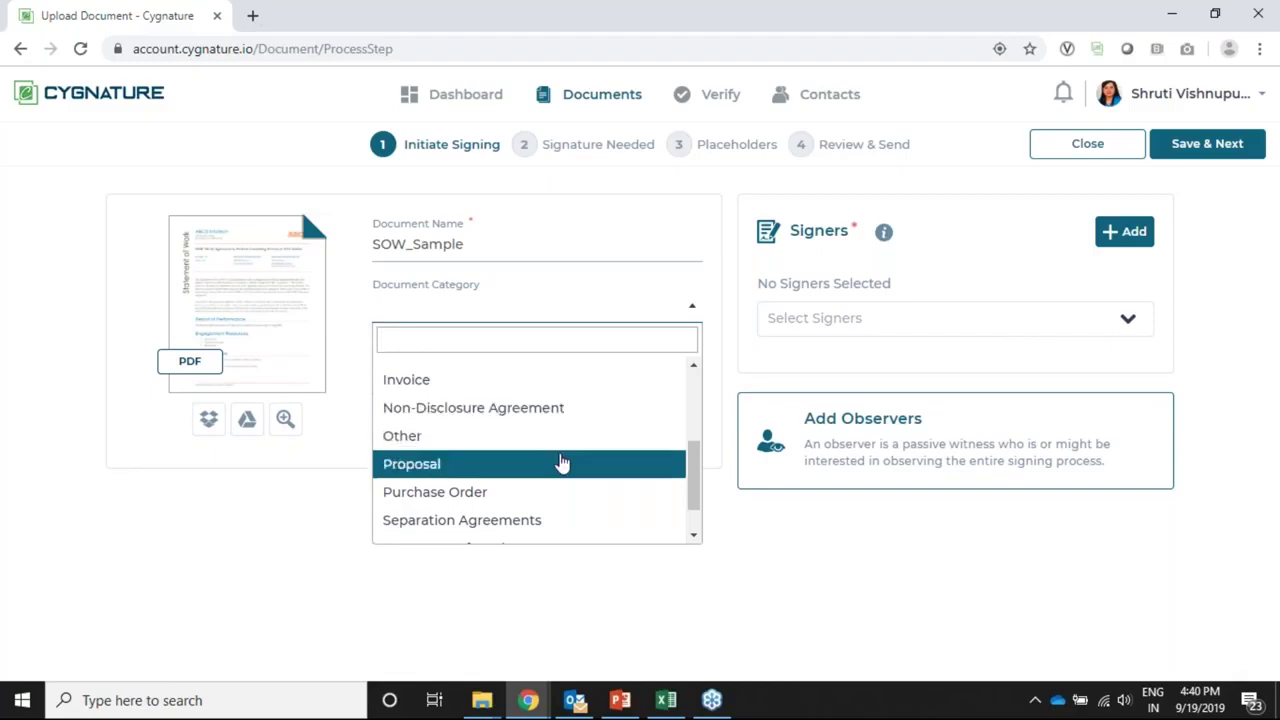
scroll(558, 468, down, 2)
click(536, 498)
click(504, 413)
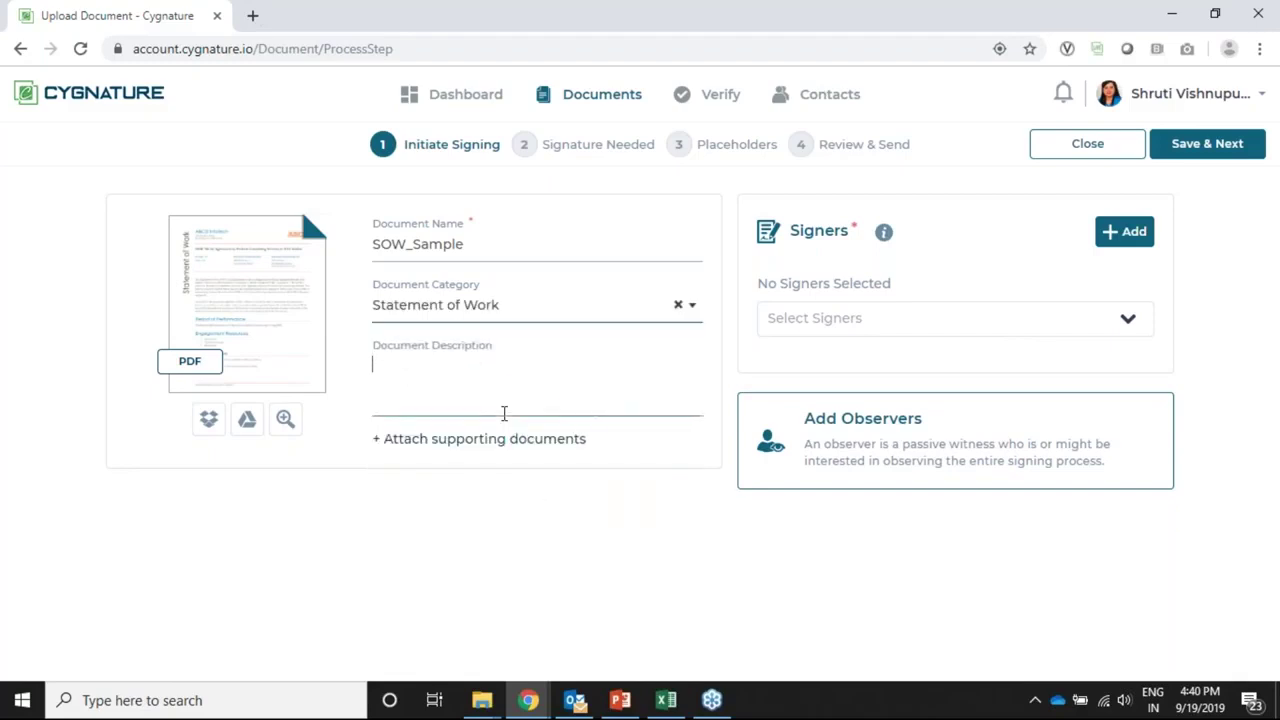
text(Sample SOW)
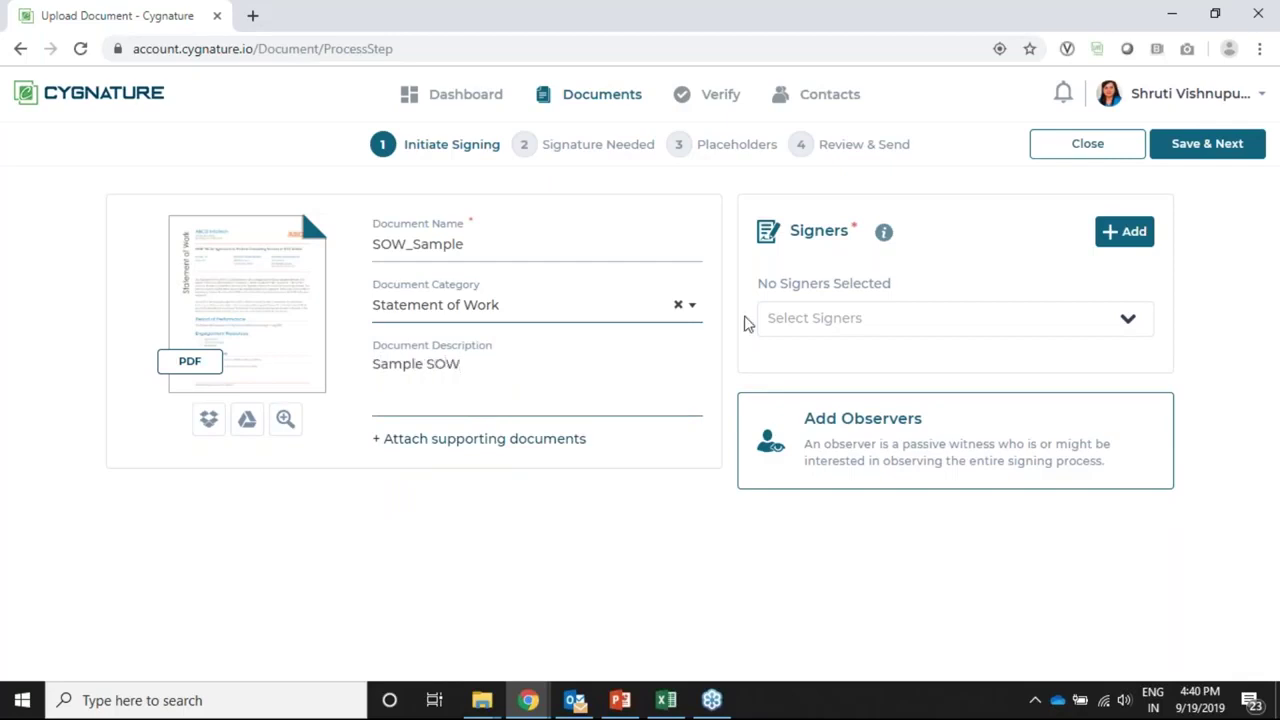
- Add three individuals as signers and save the details with Save & Next
click(814, 313)
scroll(871, 434, down, 5)
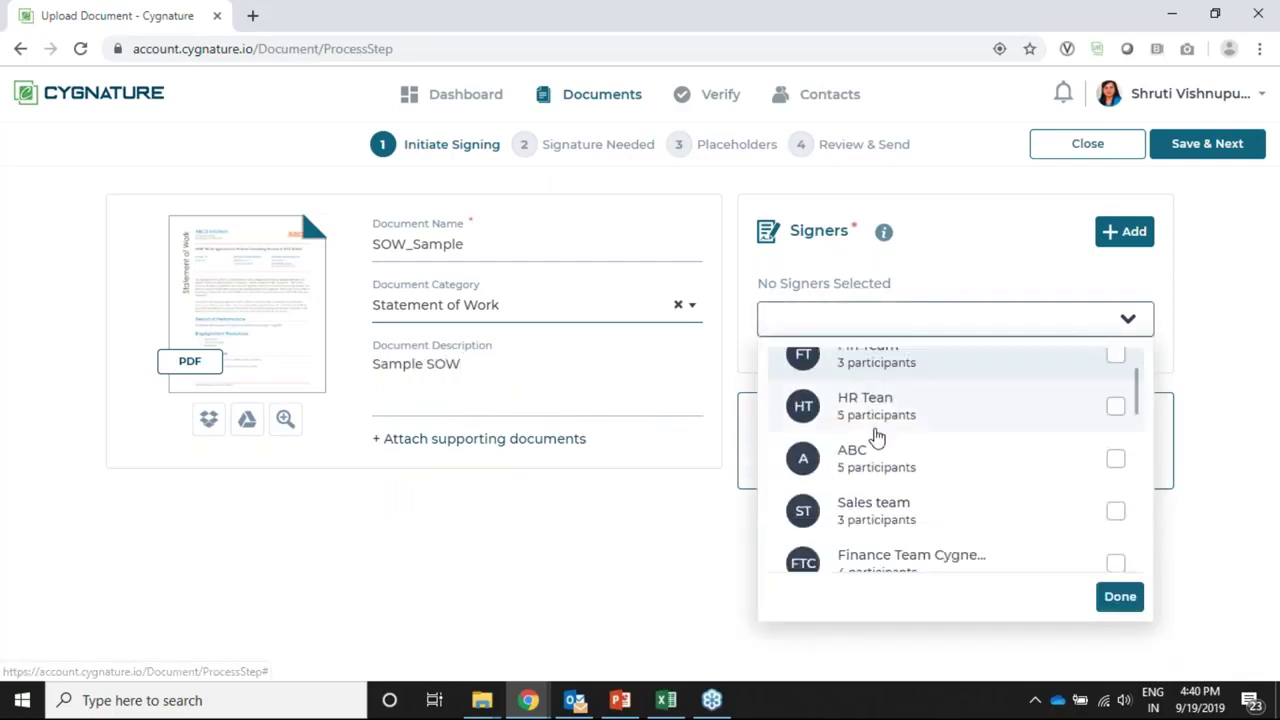
click(955, 505)
scroll(975, 510, down, 2)
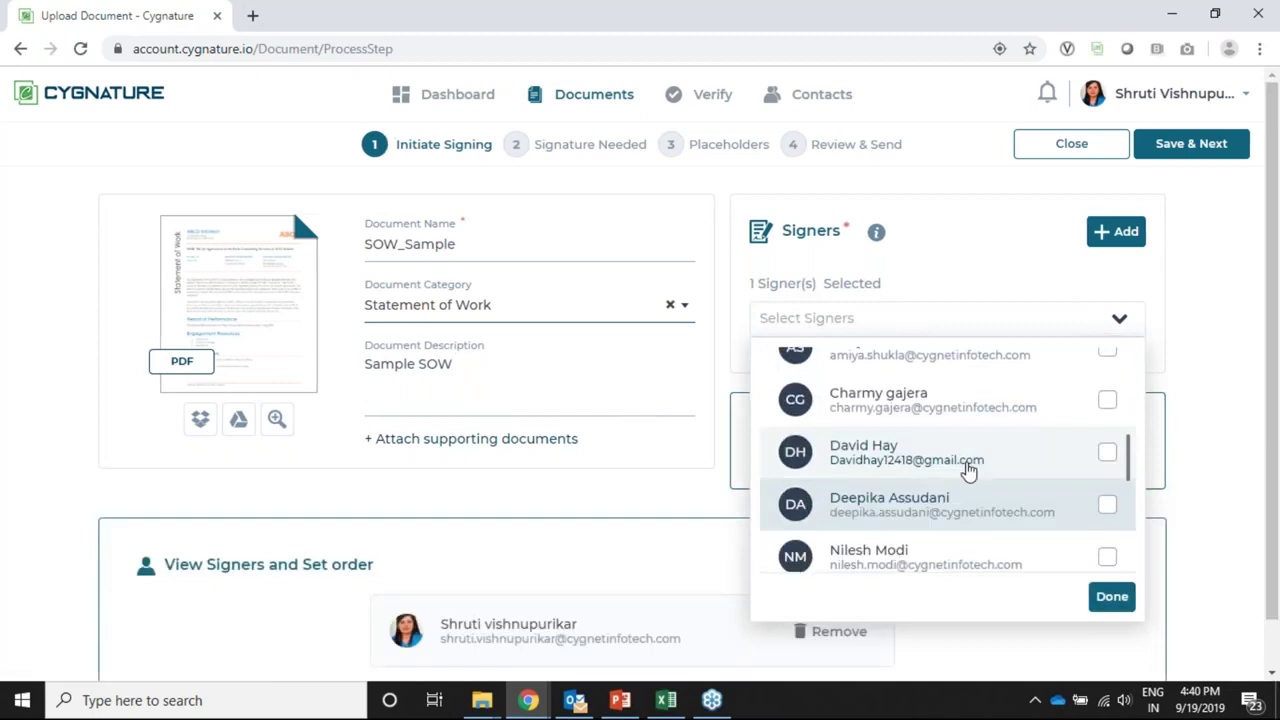
click(967, 462)
scroll(970, 457, down, 5)
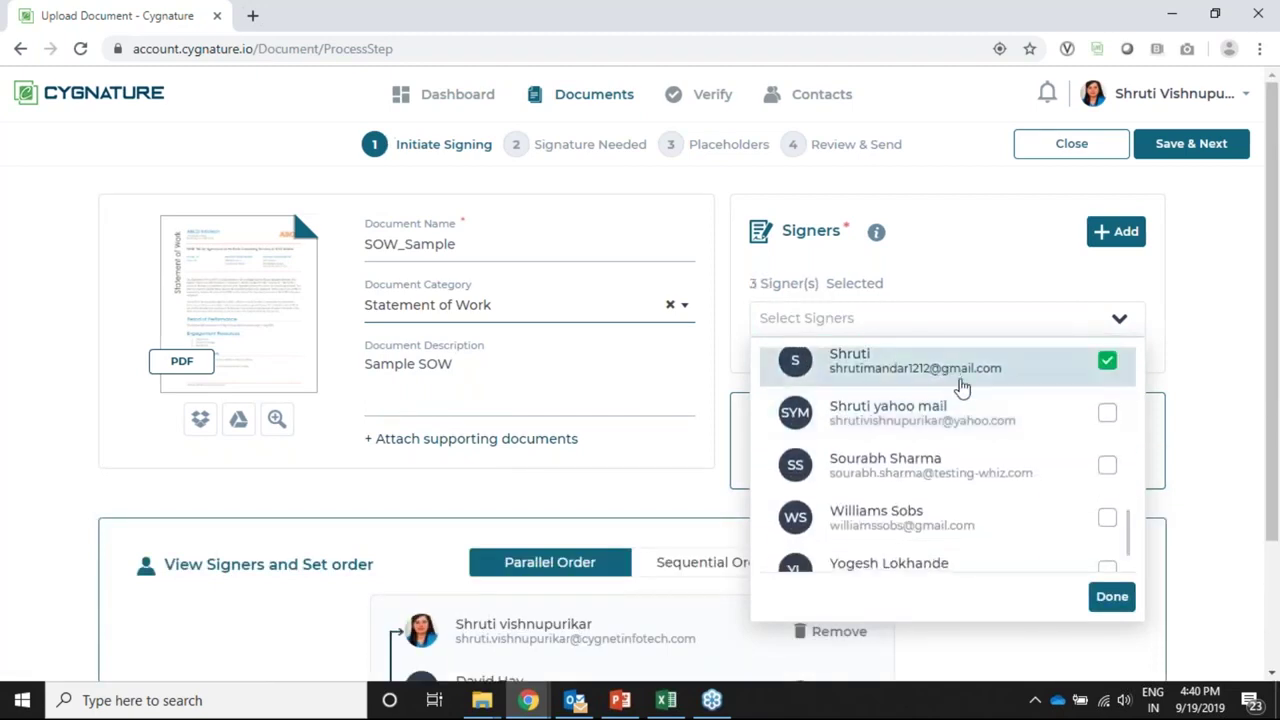
click(950, 371)
click(1111, 596)
scroll(675, 575, down, 1)
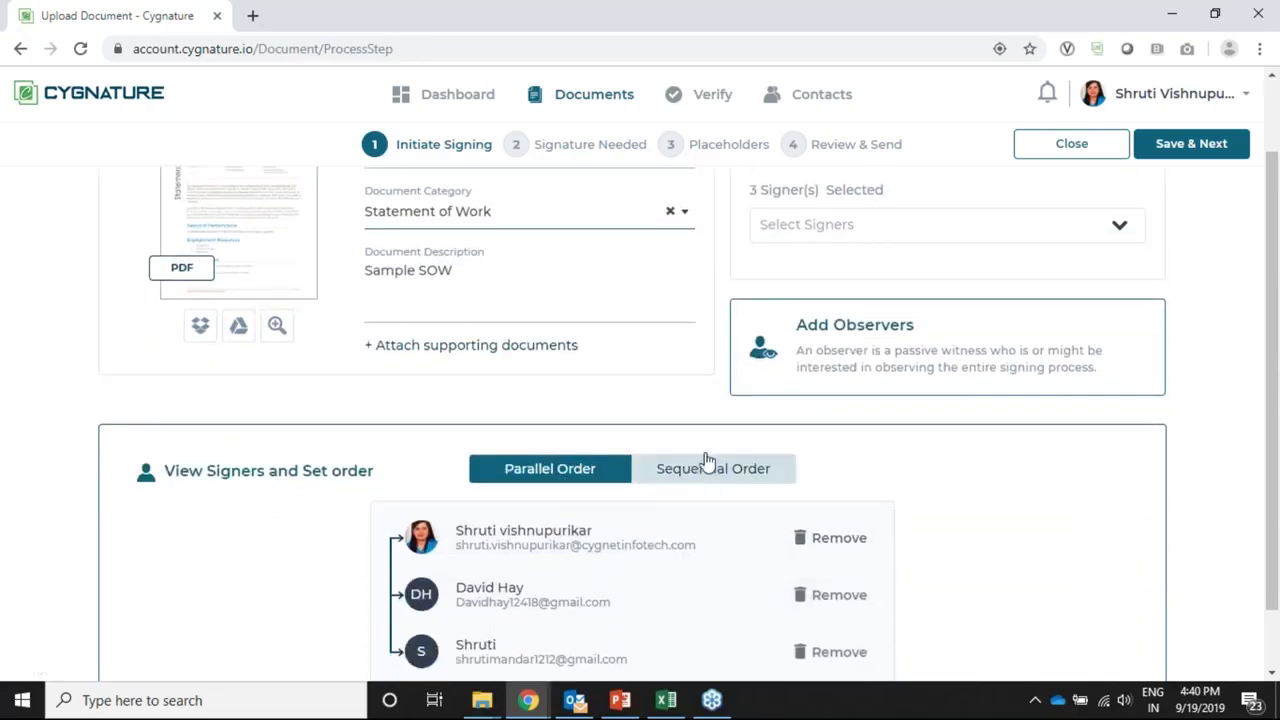
scroll(1037, 298, up, 1)
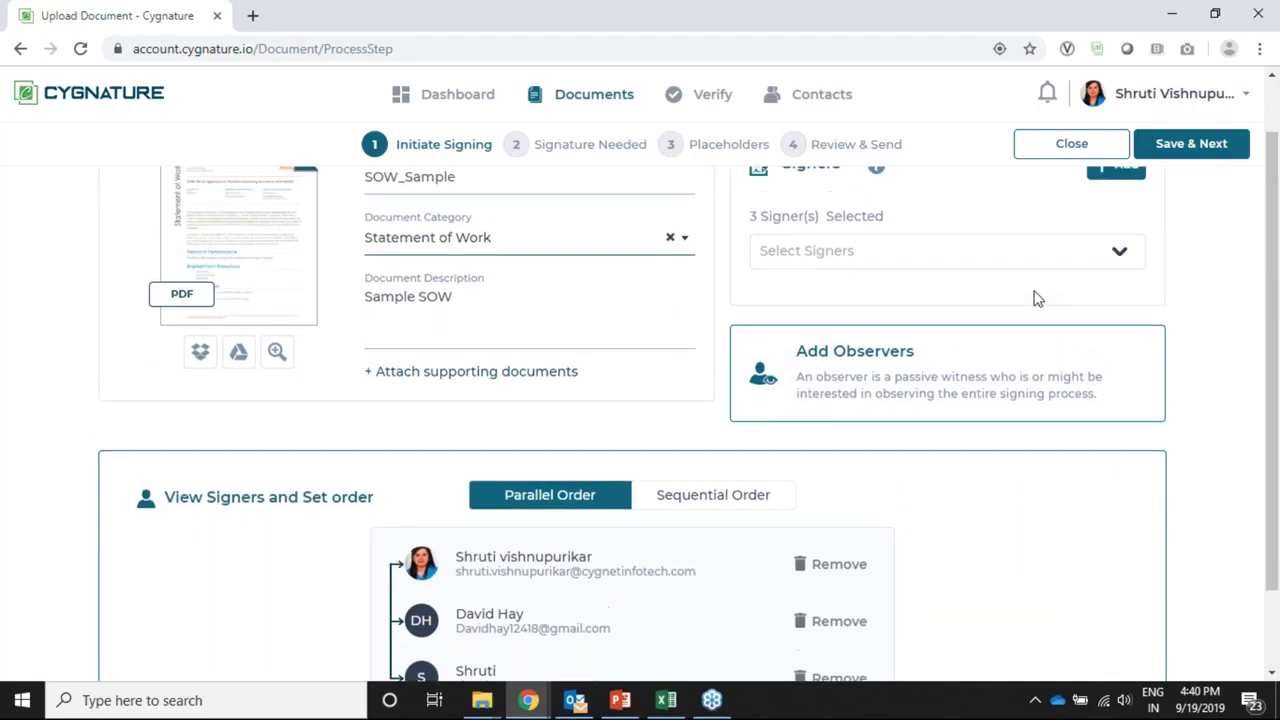
scroll(1037, 298, up, 2)
click(1180, 150)
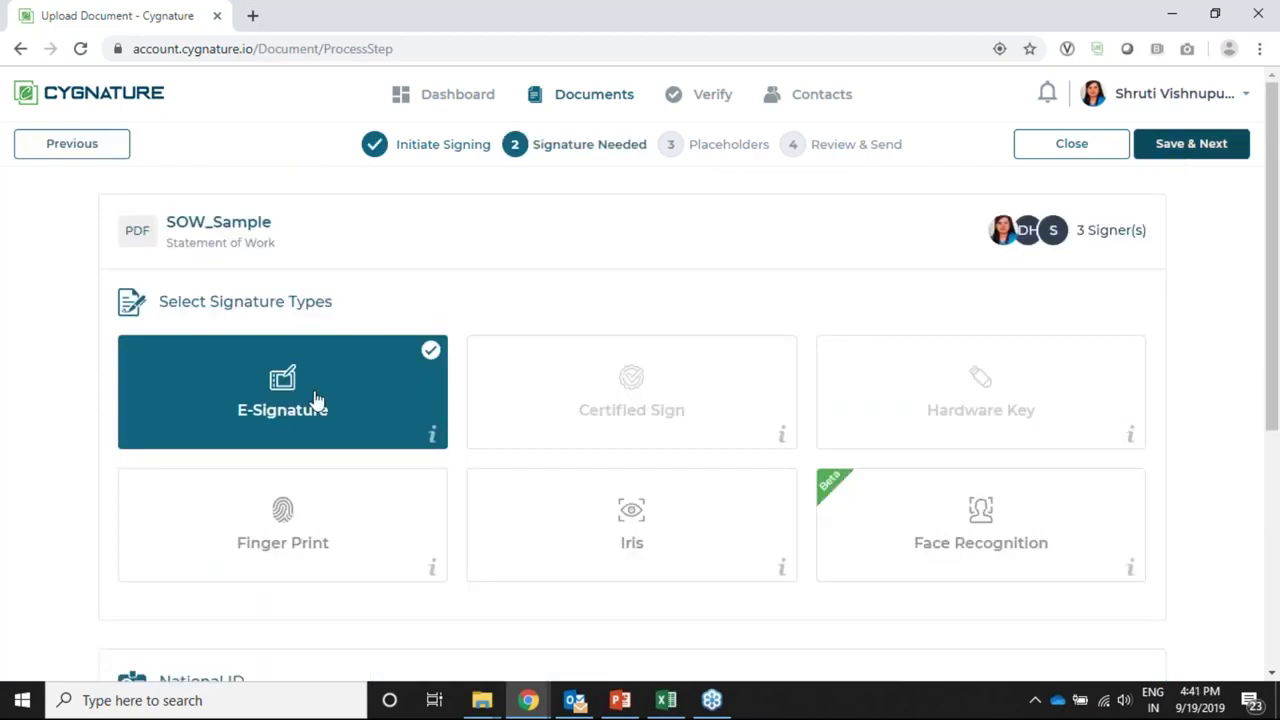
- Advance to the Placeholders step and bring page 4's signature block into view
click(1190, 146)
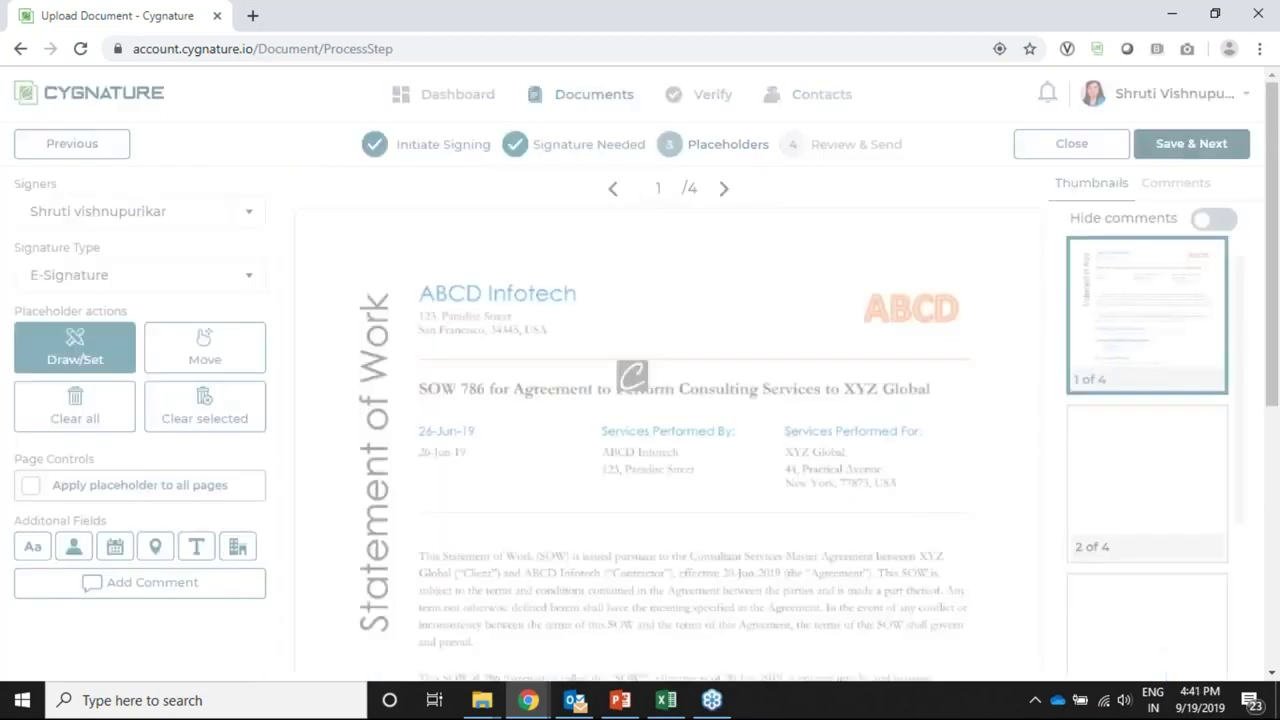
scroll(1234, 560, down, 5)
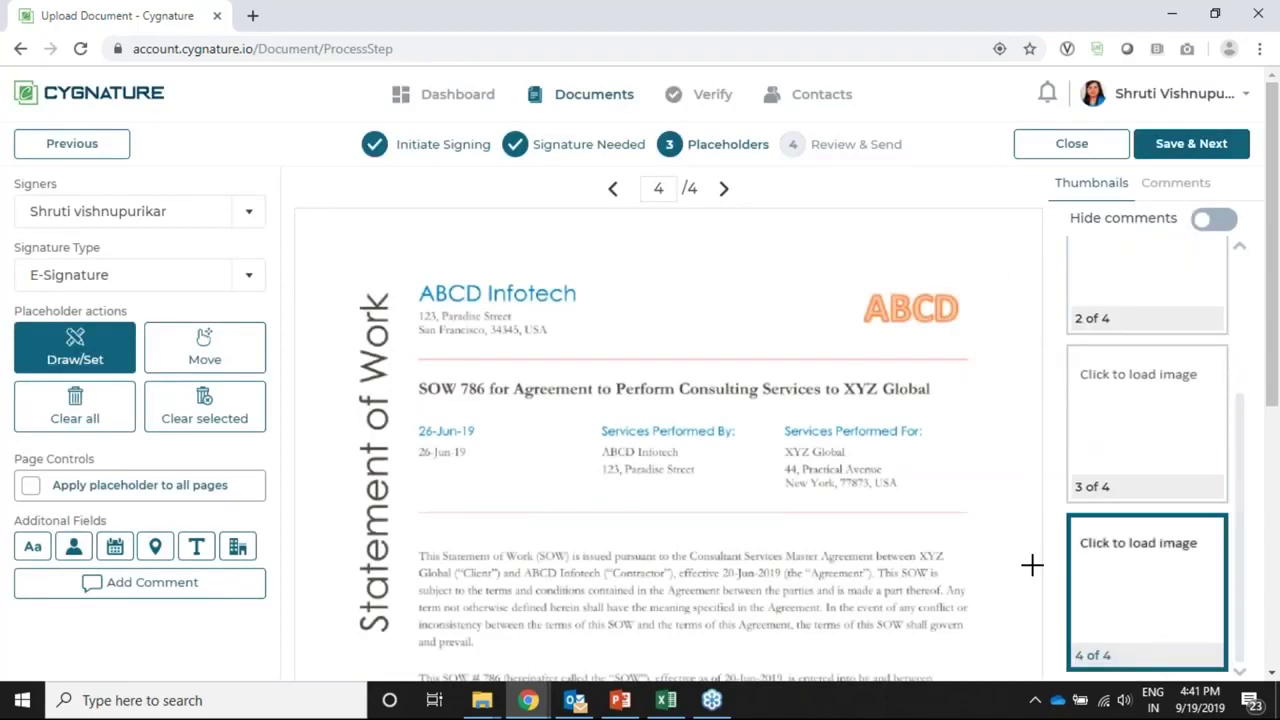
scroll(1149, 566, down, 5)
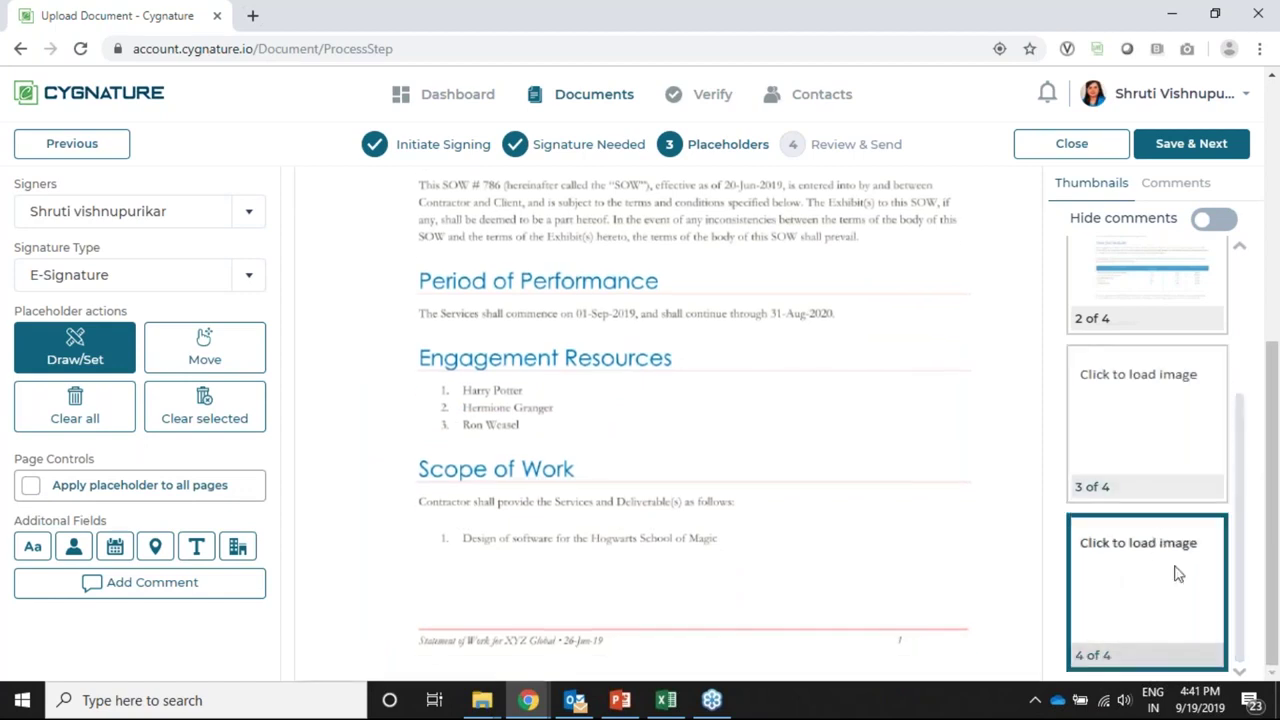
drag(1234, 457, 1180, 300)
scroll(1235, 401, down, 1)
scroll(1235, 401, down, 3)
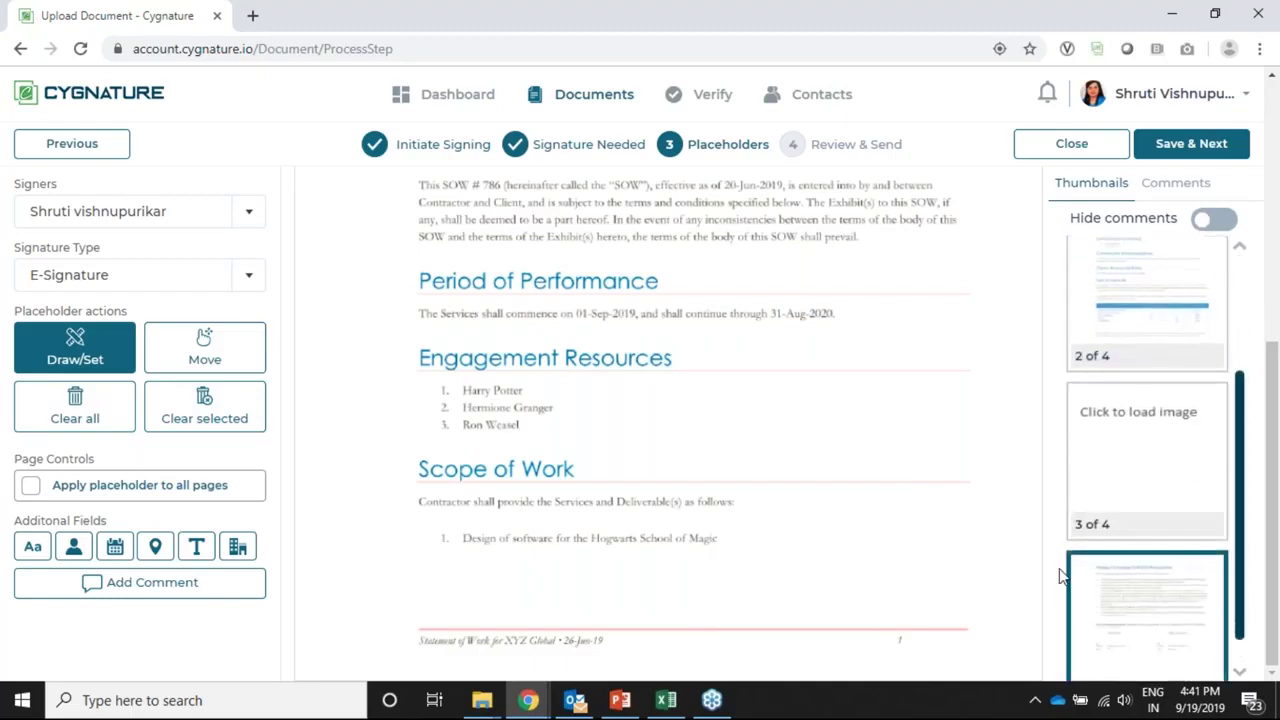
scroll(1160, 563, down, 1)
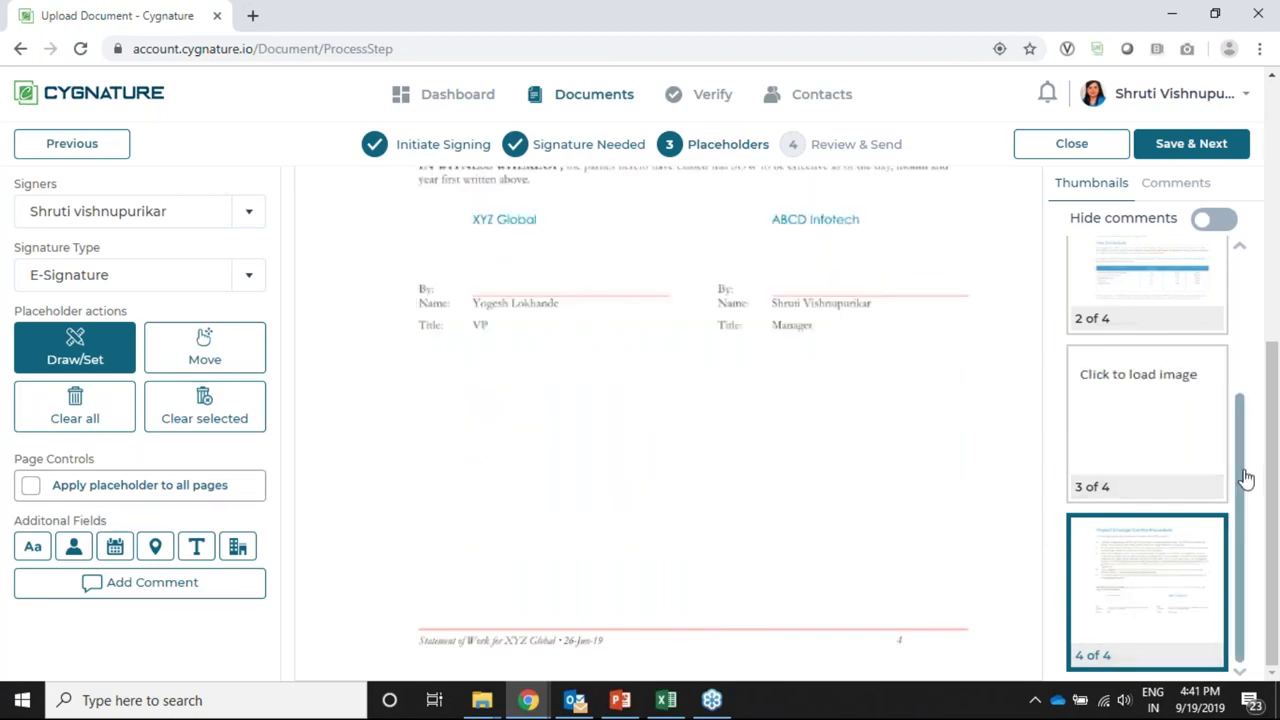
click(175, 222)
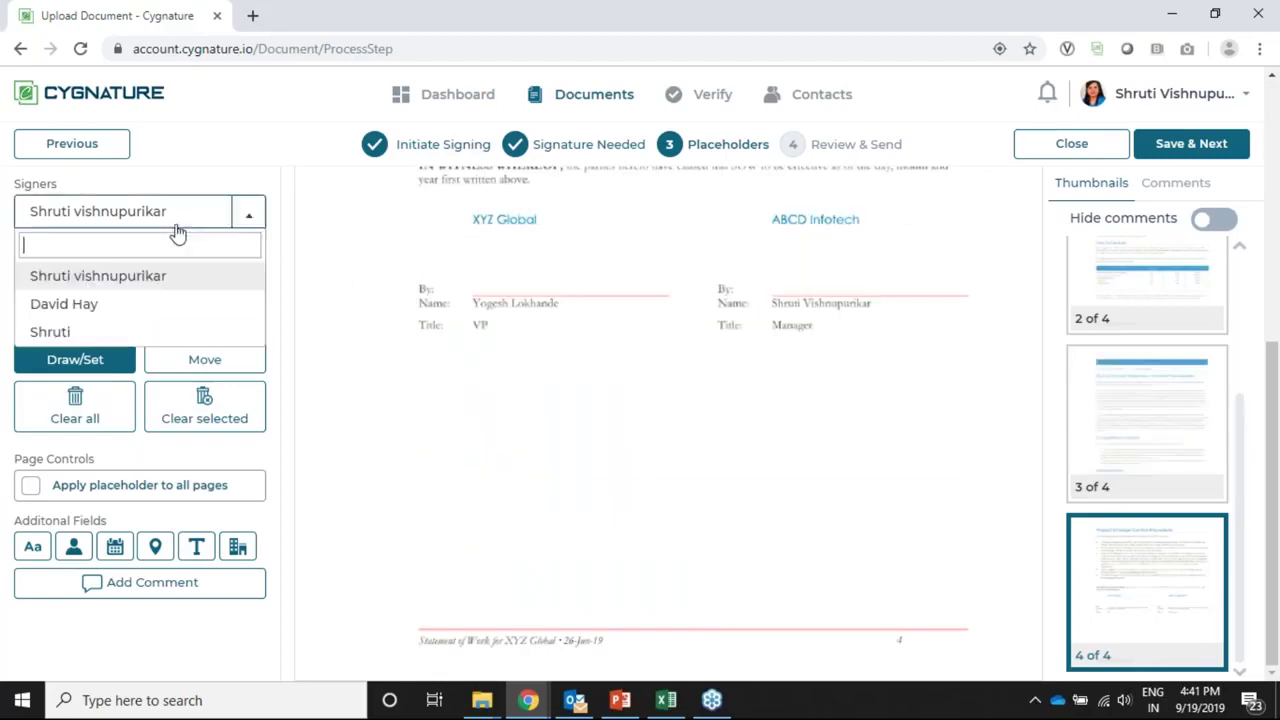
- Place the sender's signature box over the ABCD Infotech signature line
click(171, 277)
click(782, 243)
drag(829, 263, 976, 291)
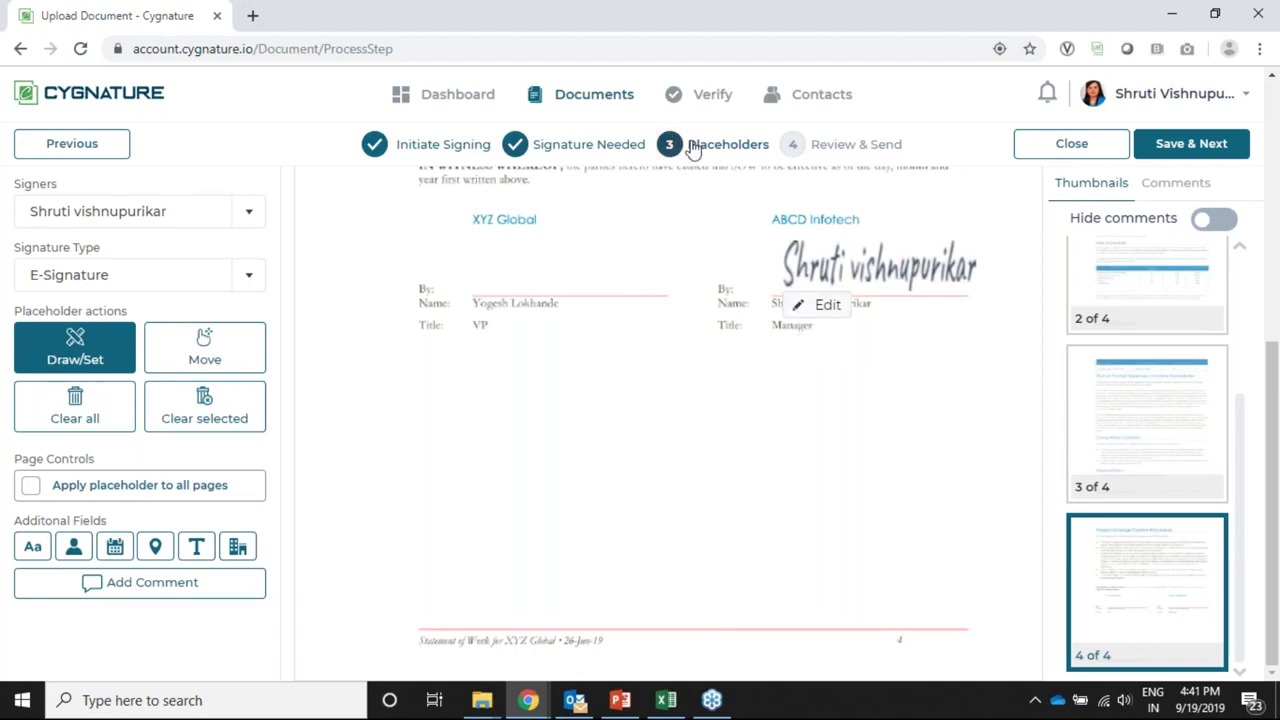
click(805, 150)
- Draw boxes for the second and third signers below the Manager title, then save placeholders
click(246, 218)
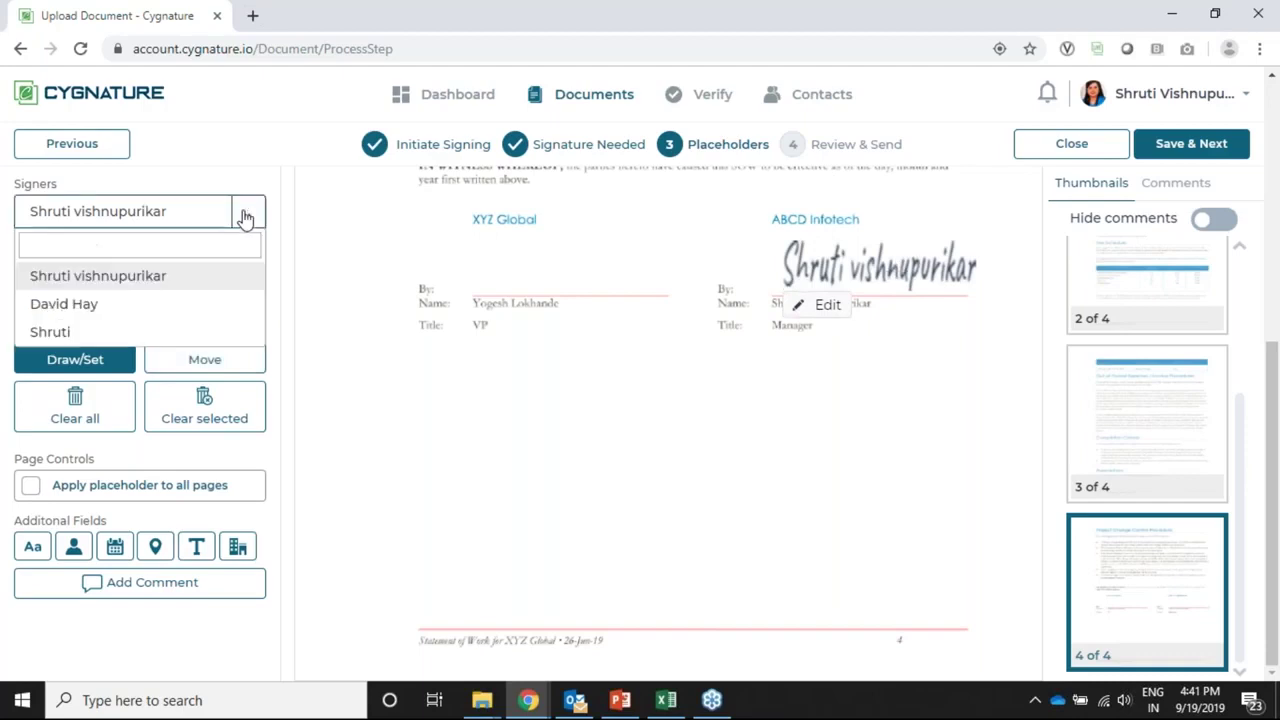
click(191, 303)
drag(766, 360, 972, 437)
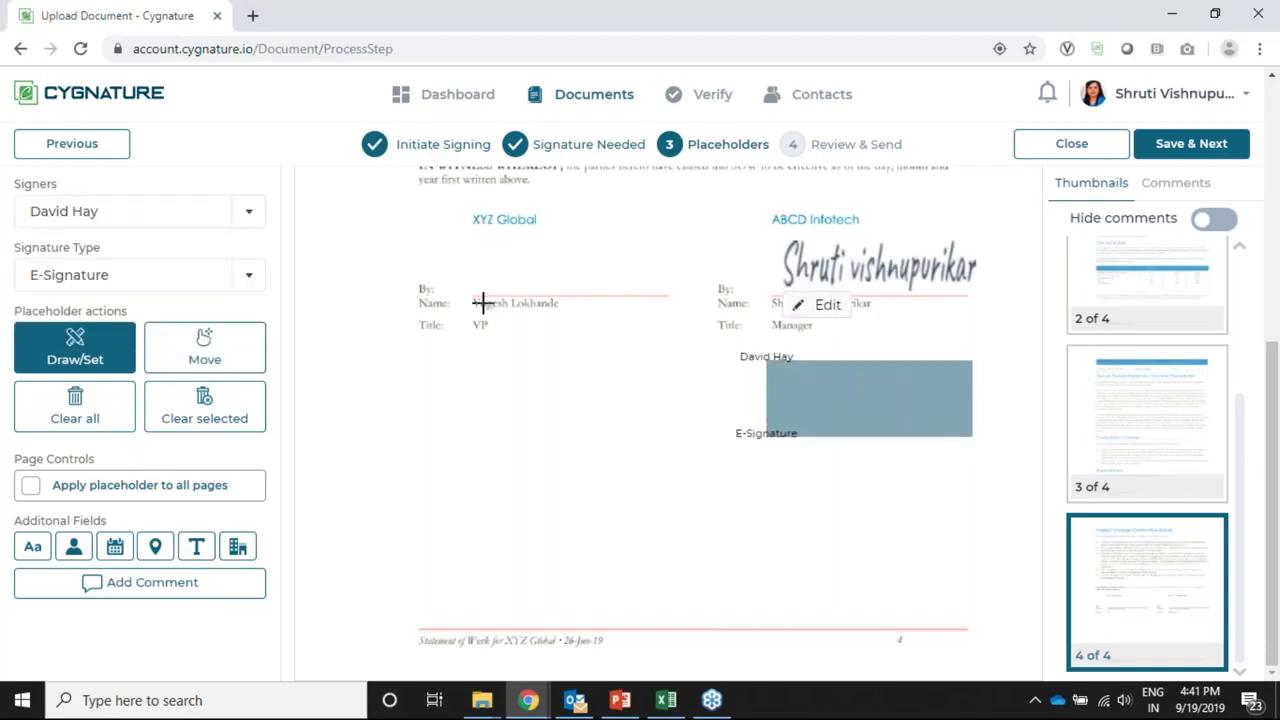
click(249, 221)
click(152, 331)
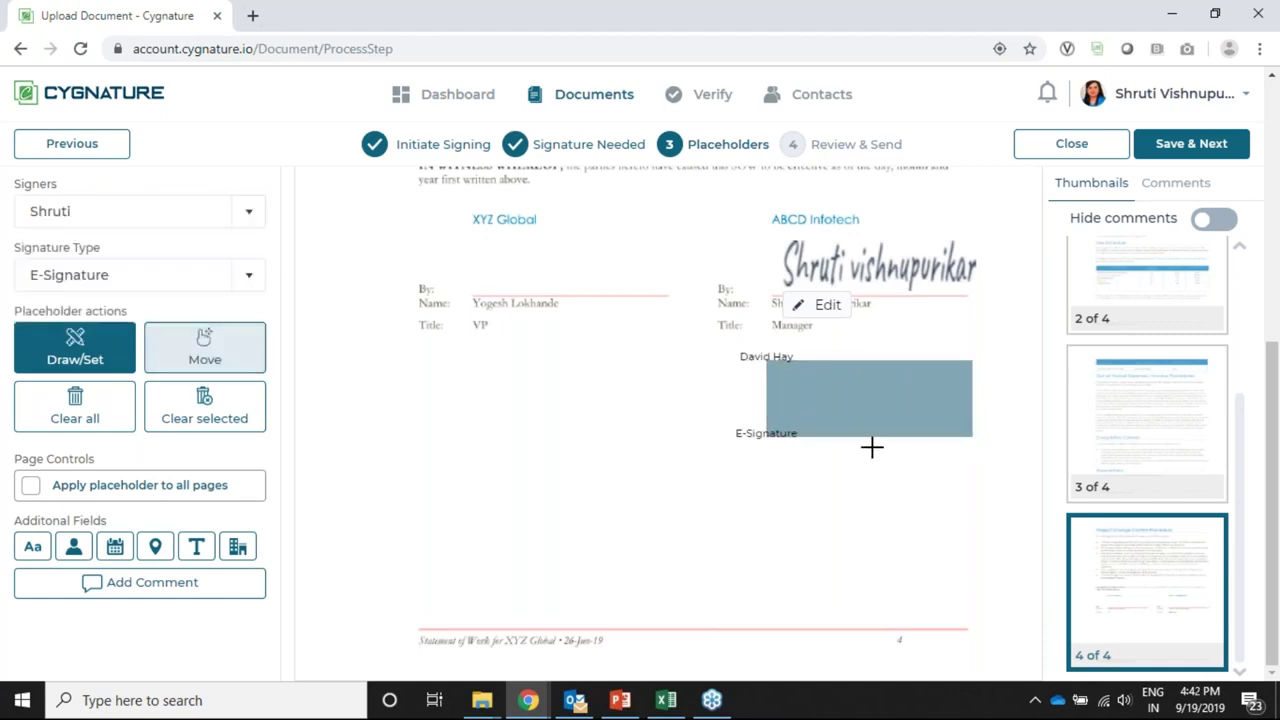
mouse_move(770, 450)
mouse_down()
mouse_move(960, 551)
mouse_move(971, 535)
mouse_up()
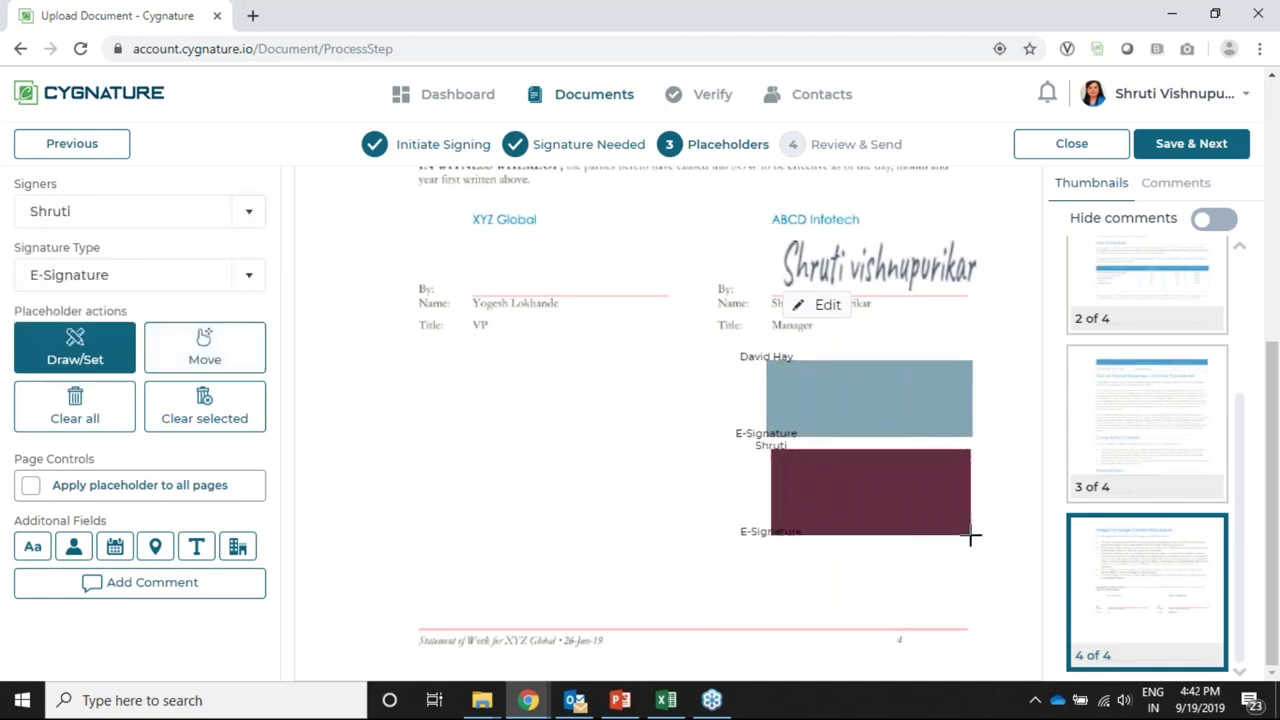
click(1175, 146)
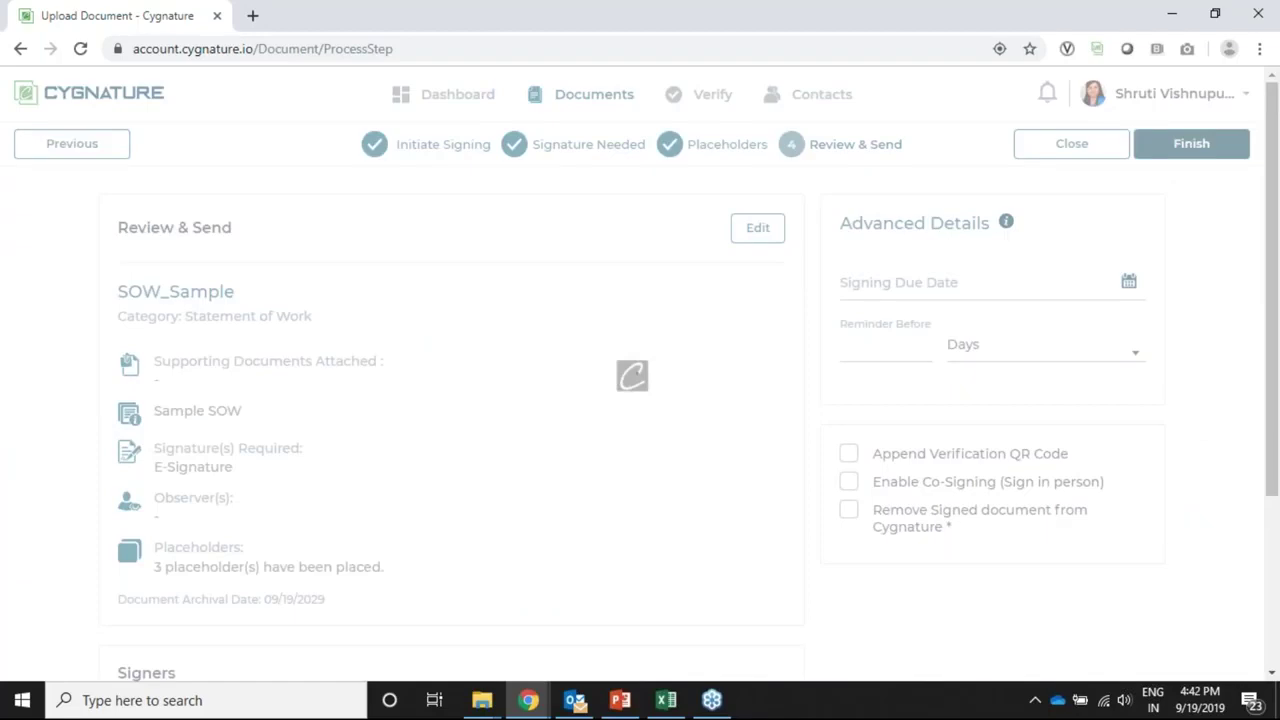
- Enable co-signing, send SOW_Sample for signing, and switch to the second signer's browser window
click(849, 483)
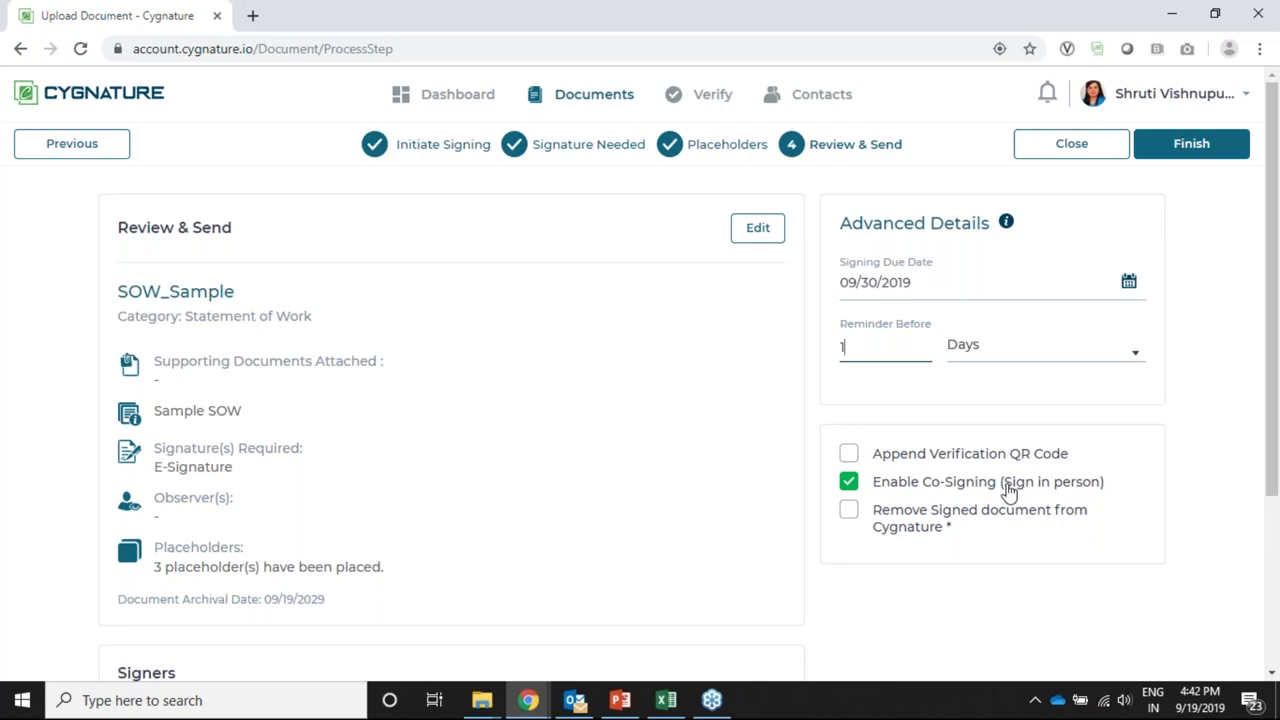
click(1191, 144)
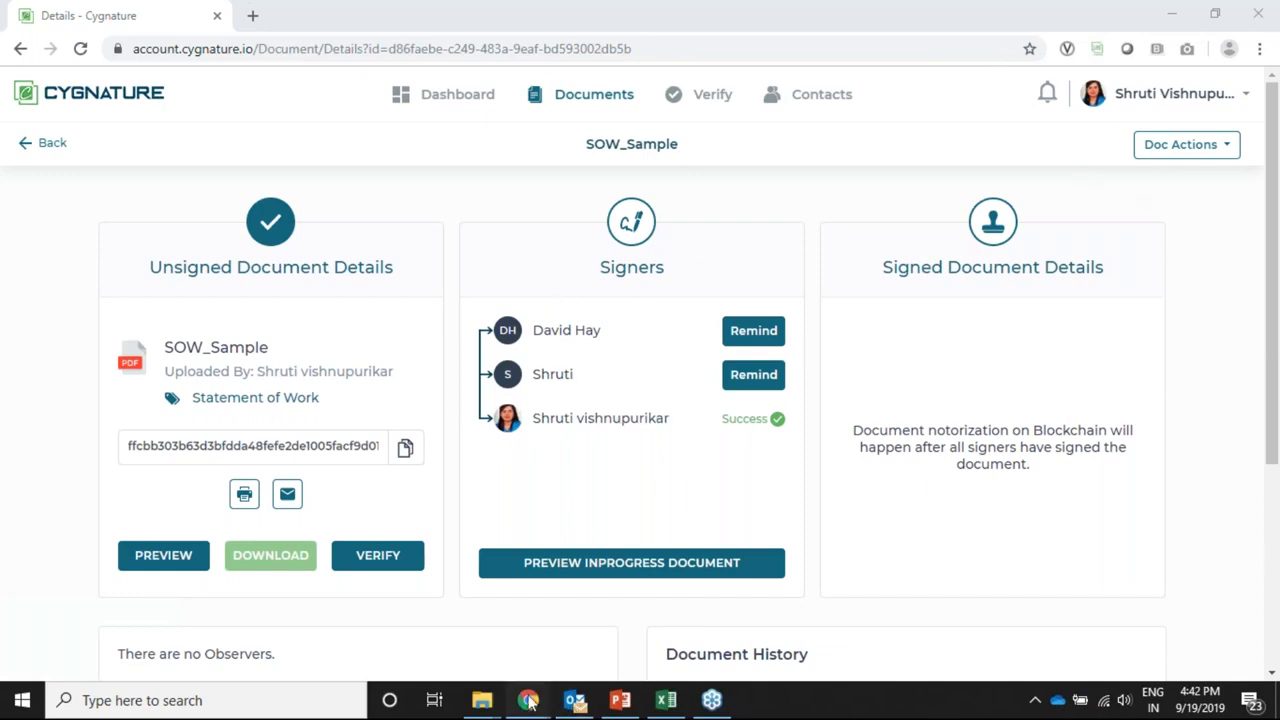
mouse_move(528, 700)
click(729, 650)
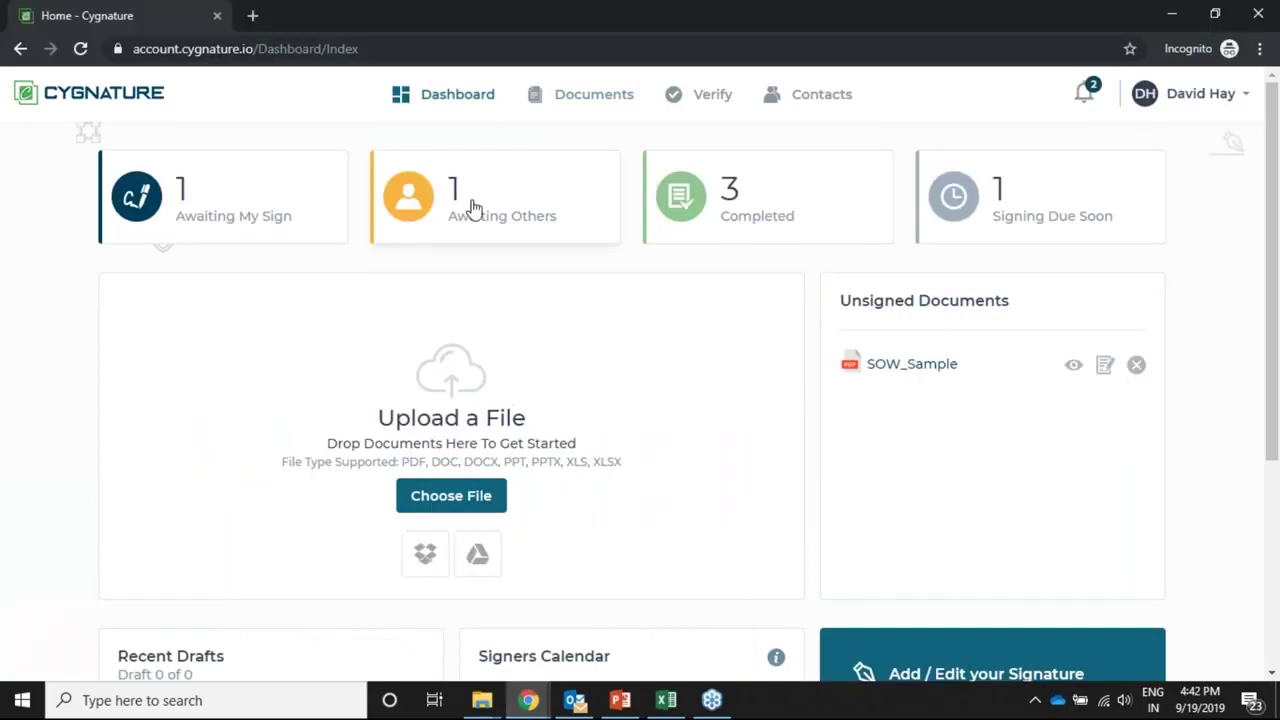
- As the second signer, find SOW_Sample under Awaiting My Sign and start signing it
click(1086, 95)
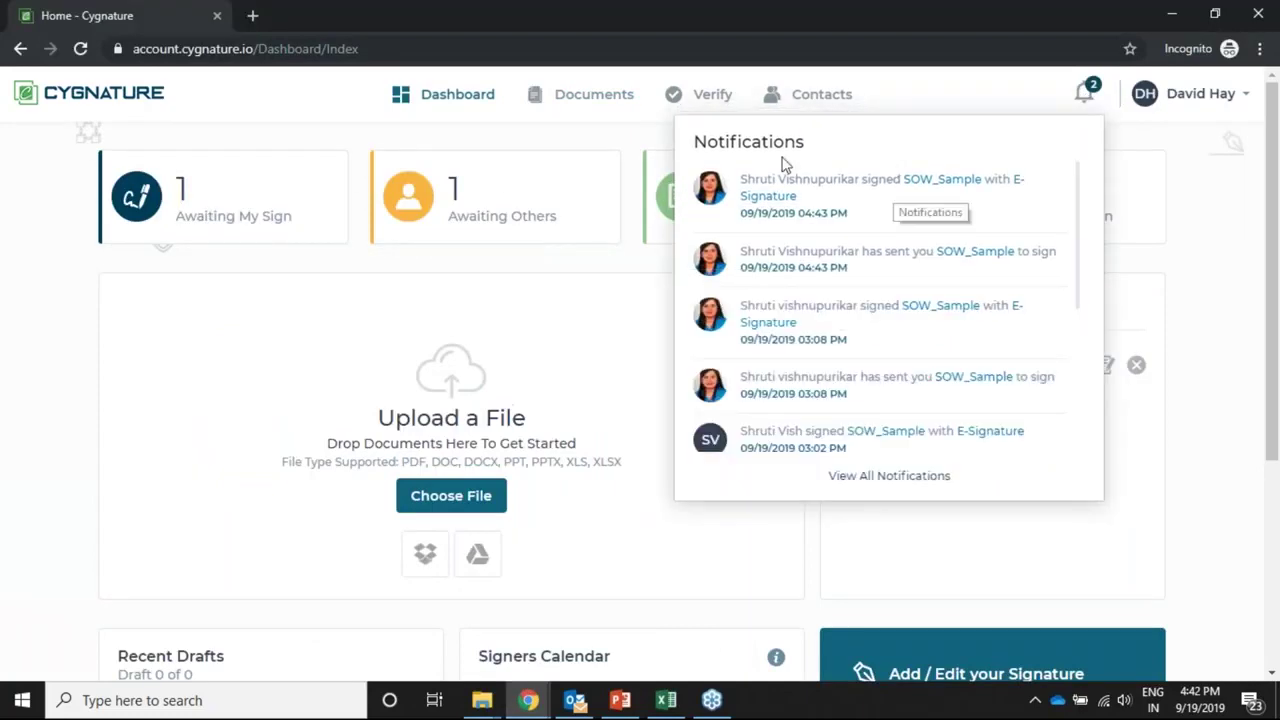
click(222, 205)
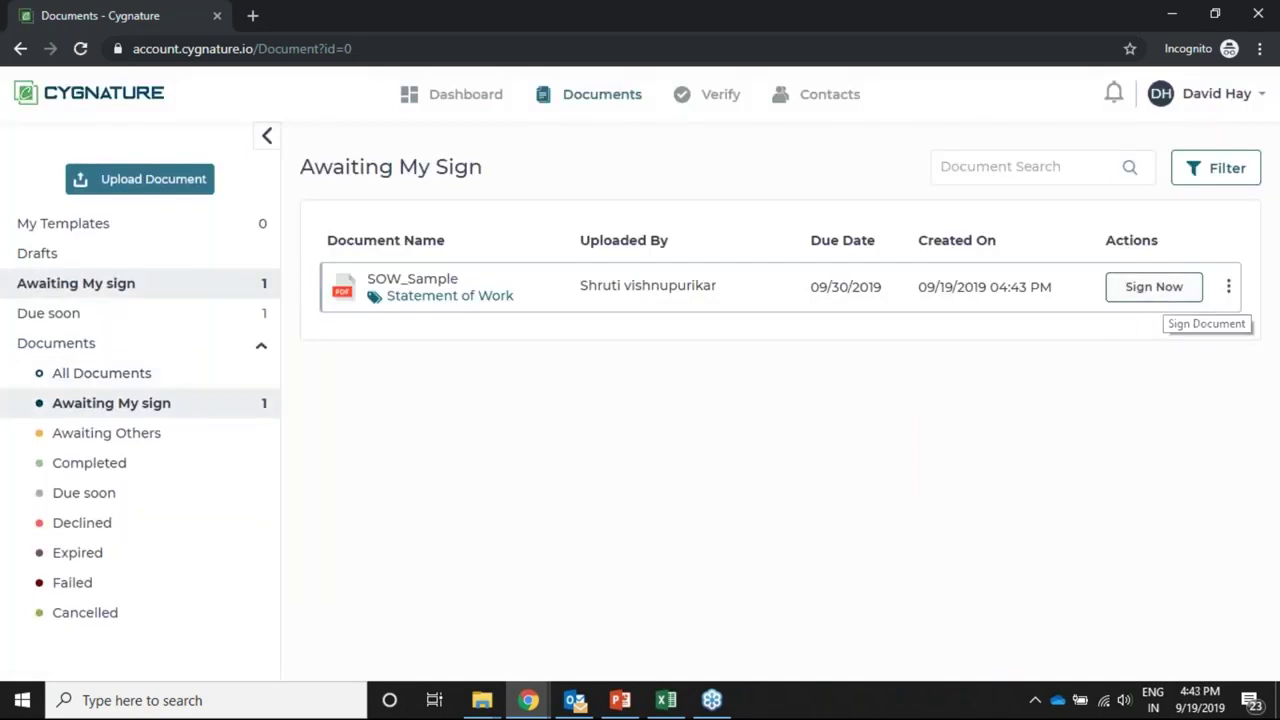
click(1154, 287)
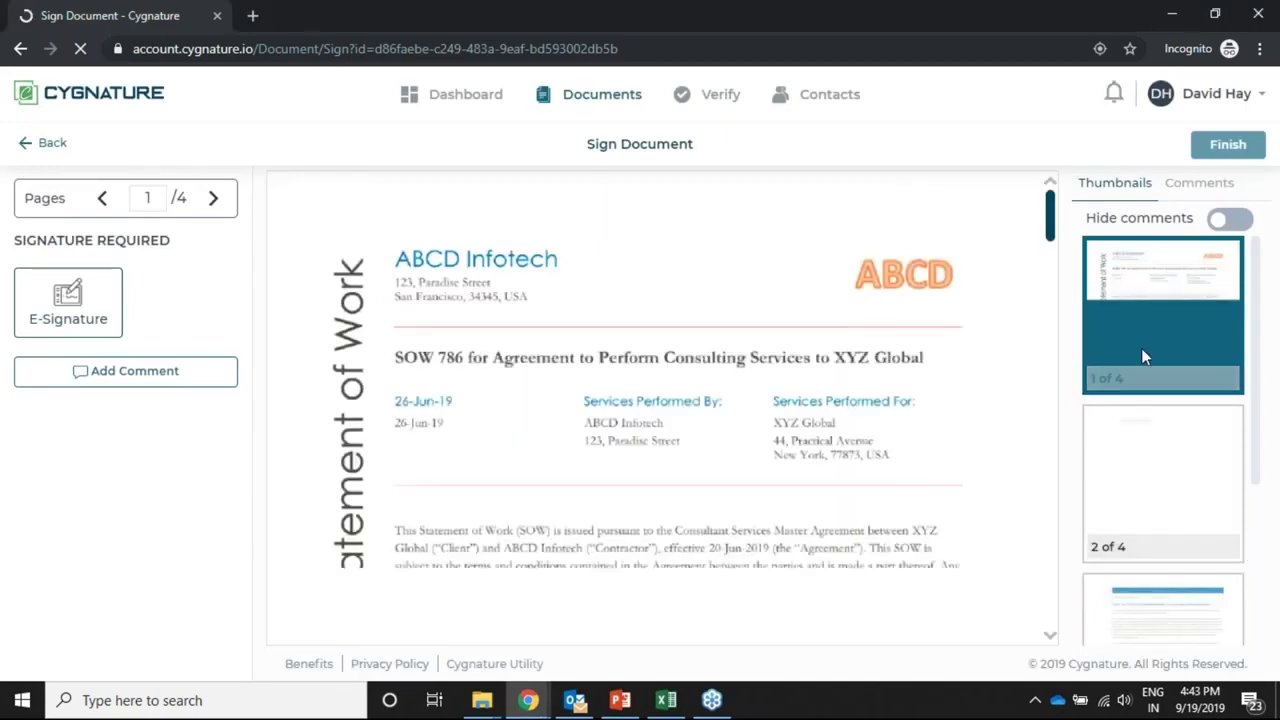
- Go to page 4 and fill the first signature box with a typed script signature
drag(1257, 441, 1257, 612)
click(1187, 558)
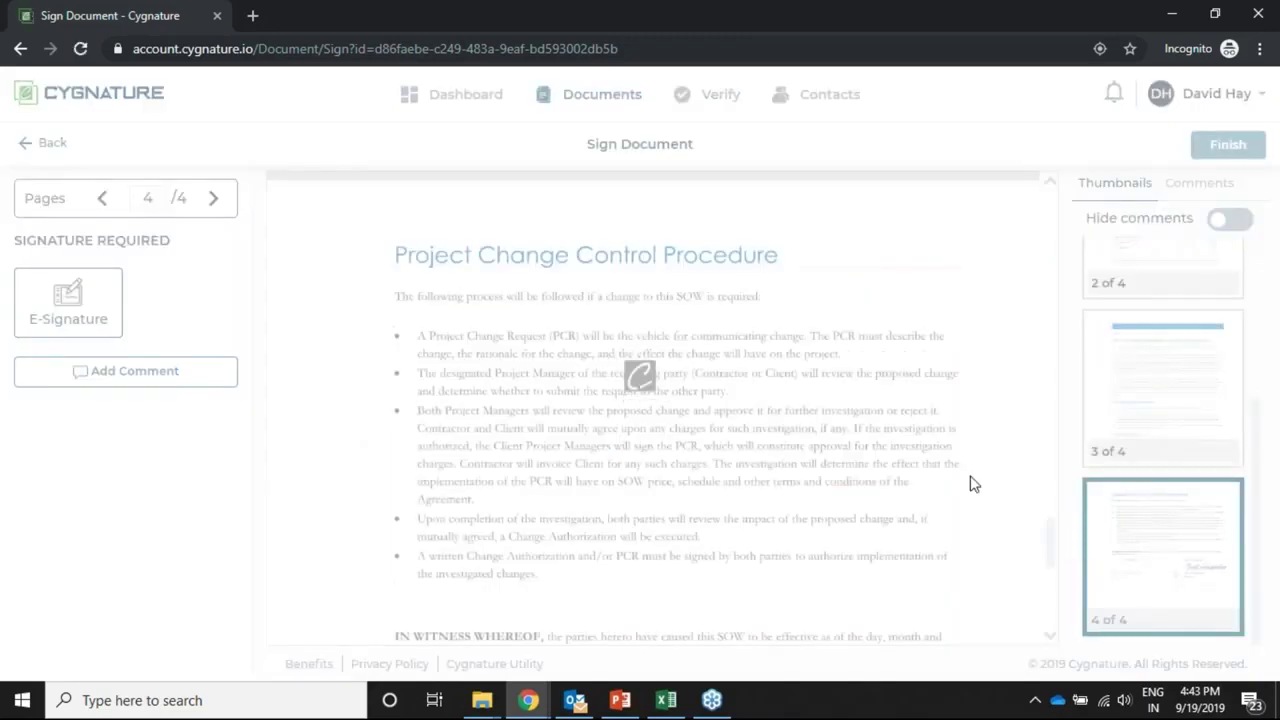
scroll(977, 481, down, 1)
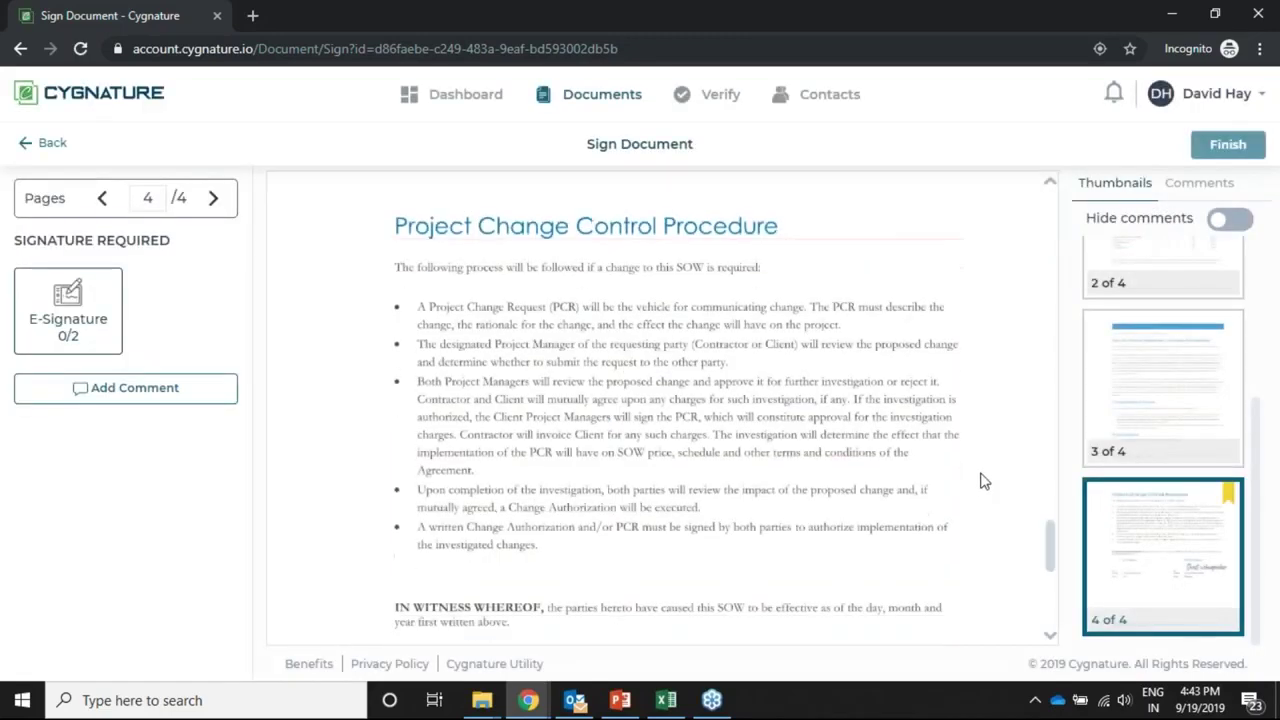
scroll(1005, 485, down, 3)
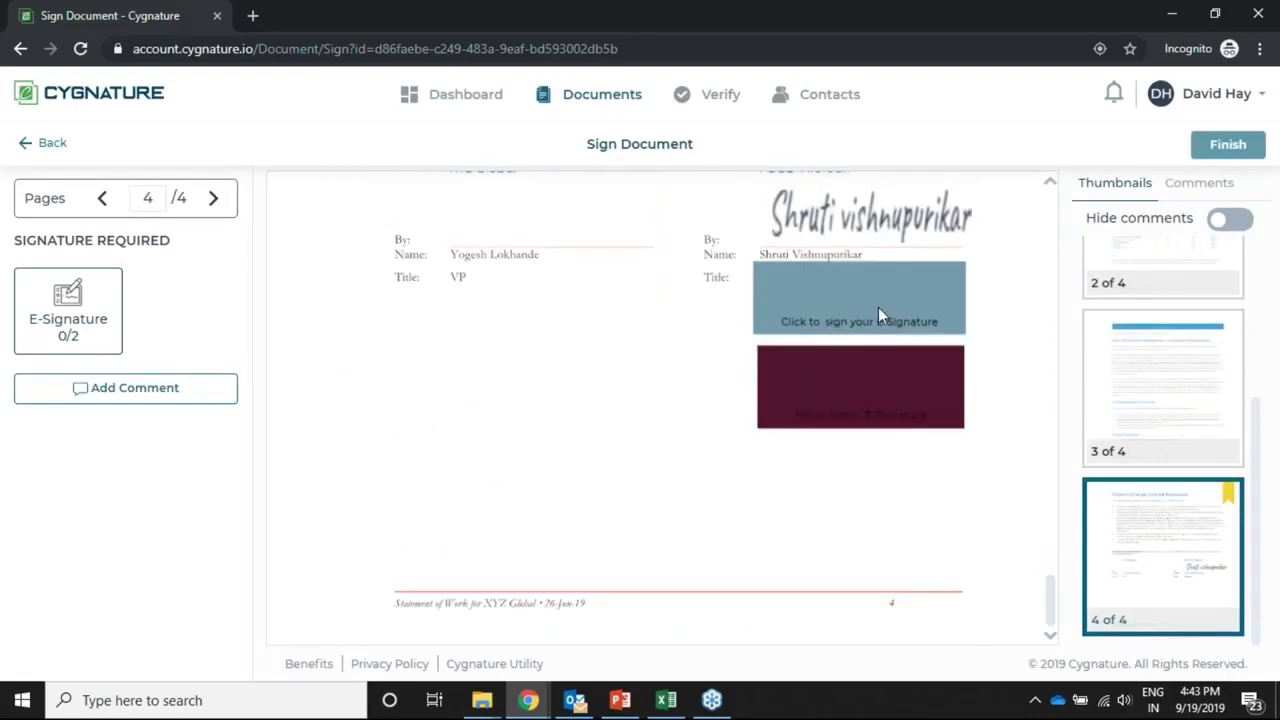
click(846, 322)
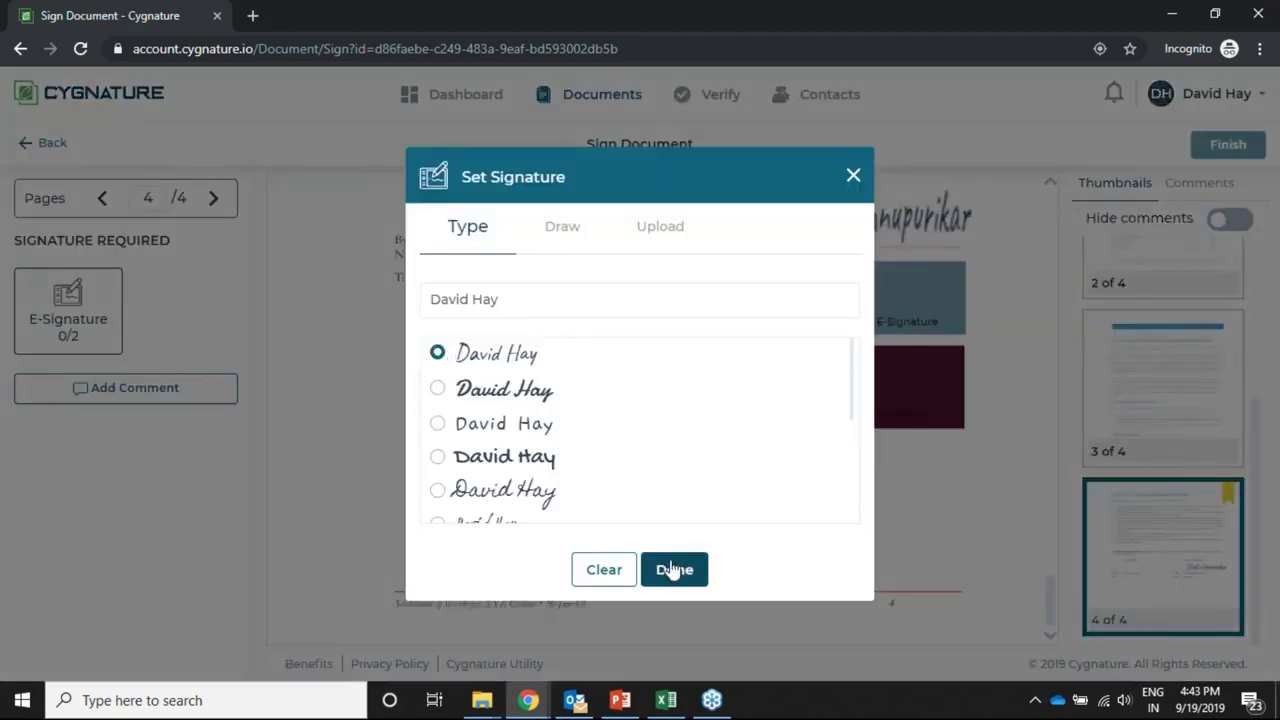
click(666, 569)
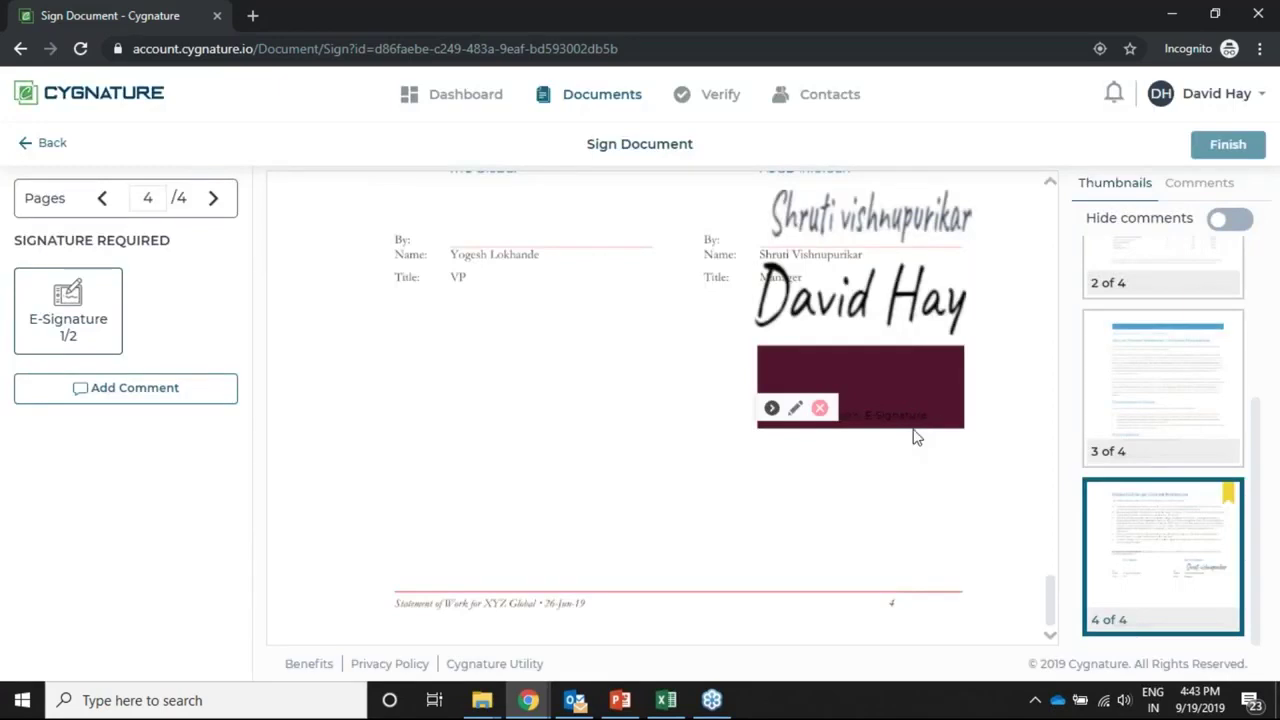